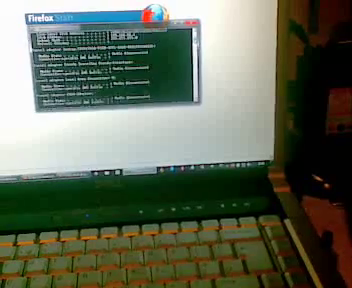
Step: Run ipconfig to display the bridged adapter's IP address, subnet mask and gateway
{"action": "key", "text": "Return"}
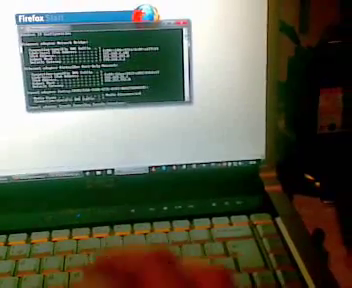